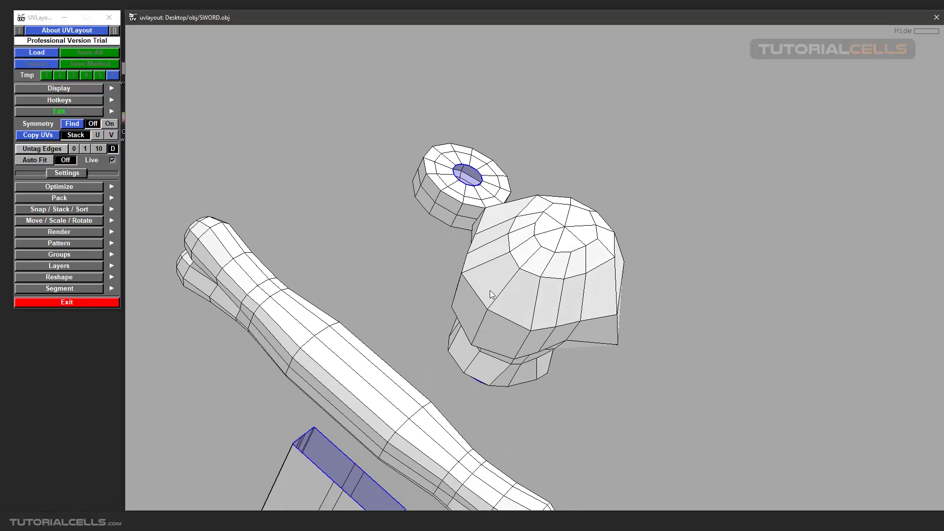
Tag a lengthwise edge on the side of the domed sword piece for cutting
{"action": "left_click", "coordinate": [78, 111]}
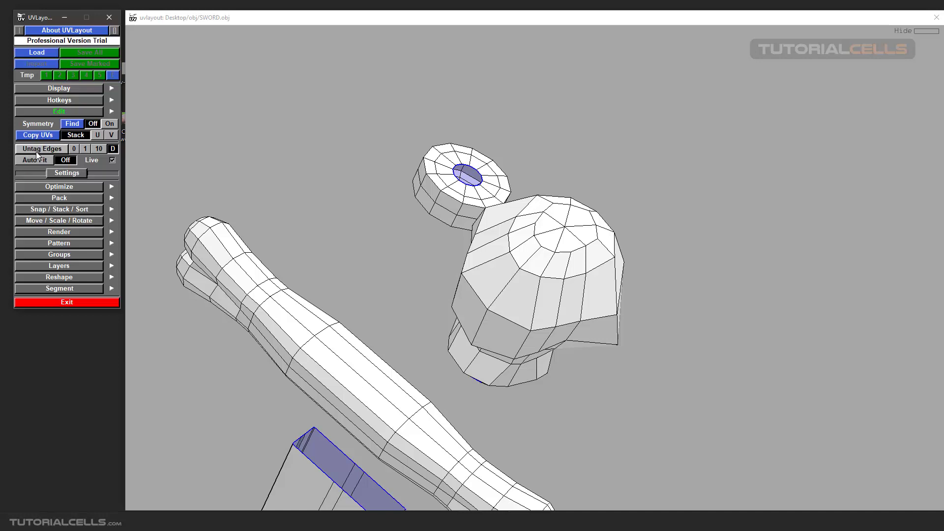
{"action": "left_click", "coordinate": [36, 152]}
{"action": "left_click_drag", "start_coordinate": [503, 289], "coordinate": [533, 255]}
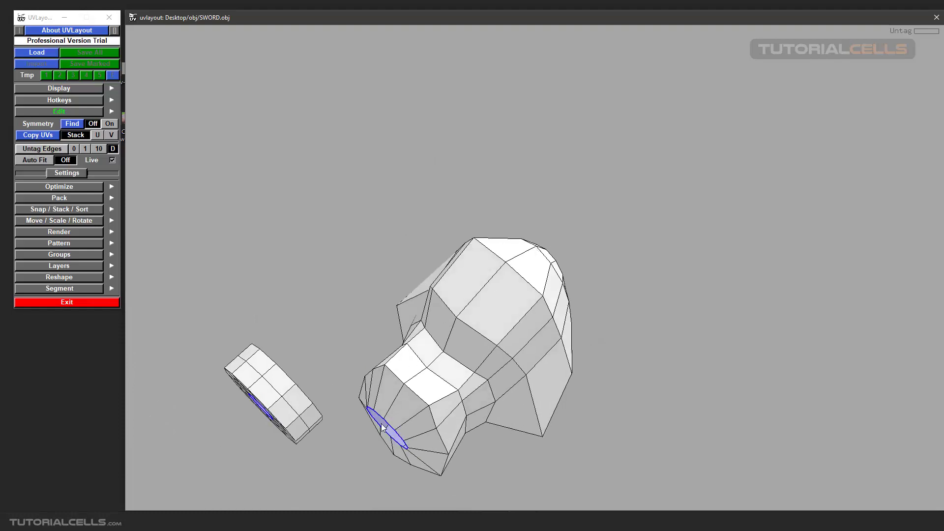
{"action": "left_click_drag", "start_coordinate": [383, 426], "coordinate": [498, 255]}
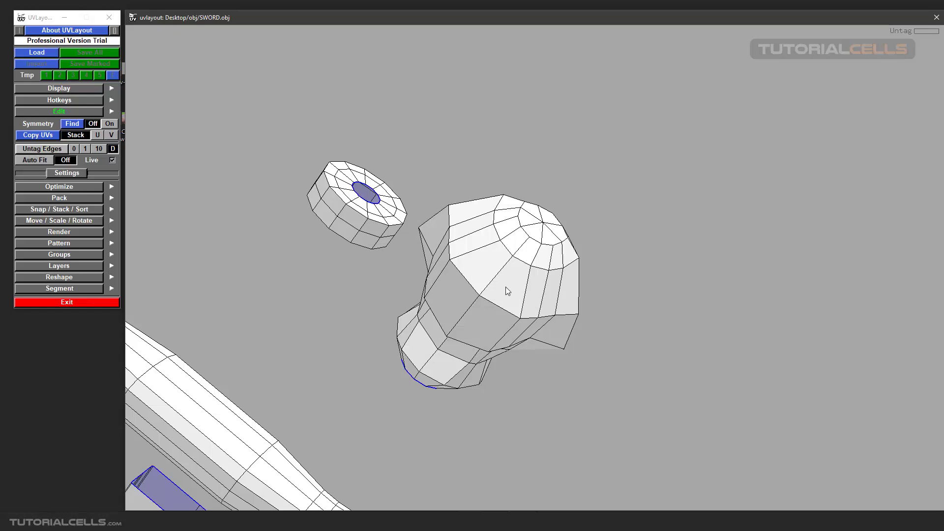
{"action": "middle_click_drag", "start_coordinate": [497, 289], "coordinate": [446, 315]}
{"action": "scroll", "coordinate": [444, 314], "scroll_direction": "up", "scroll_amount": 3}
{"action": "left_click_drag", "start_coordinate": [440, 317], "coordinate": [445, 295]}
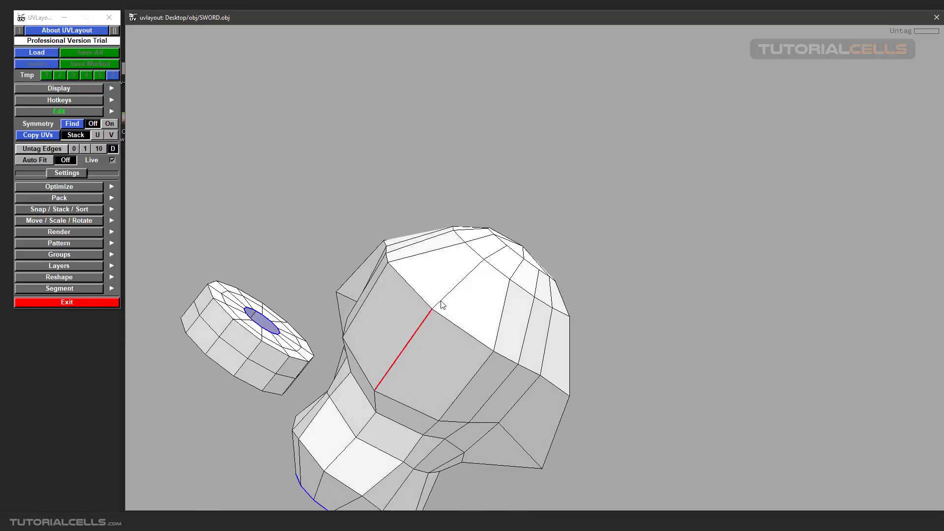
{"action": "key", "text": "c"}
{"action": "key", "text": "c"}
Extend the cut tag along the lengthwise edge up the dome to its outer ring of faces
{"action": "left_click_drag", "start_coordinate": [479, 268], "coordinate": [434, 331]}
{"action": "right_click_drag", "start_coordinate": [427, 298], "coordinate": [442, 289]}
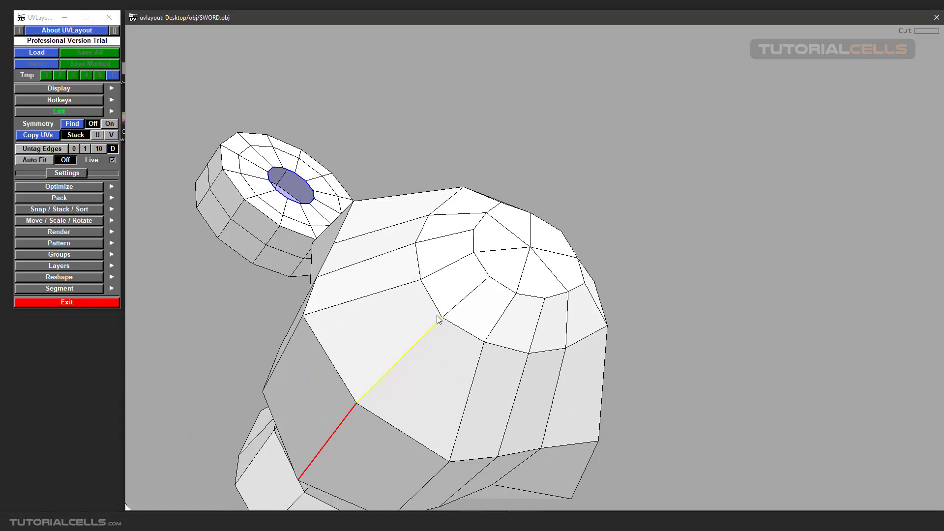
{"action": "right_click_drag", "start_coordinate": [438, 320], "coordinate": [449, 322]}
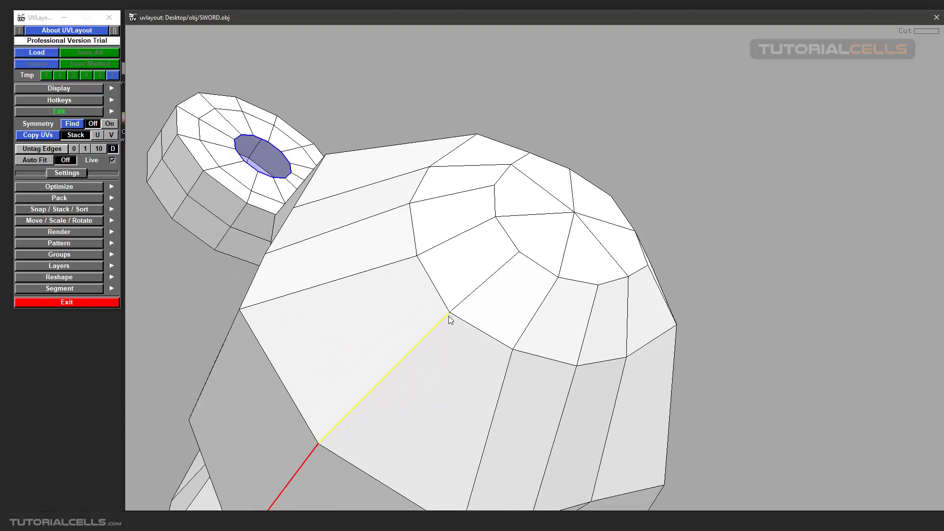
{"action": "key", "text": "c"}
{"action": "key", "text": "c"}
{"action": "key", "text": "w"}
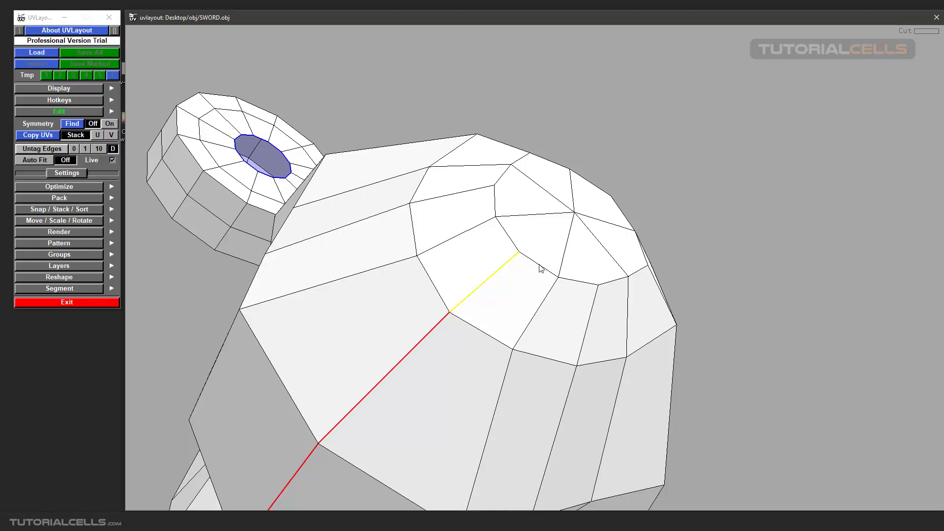
Continue the cut tags across the outer ring and along the inner ring around the dome's tip
{"action": "key", "text": "c"}
{"action": "key", "text": "c"}
{"action": "key", "text": "w"}
{"action": "scroll", "coordinate": [558, 279], "scroll_direction": "down", "scroll_amount": 2}
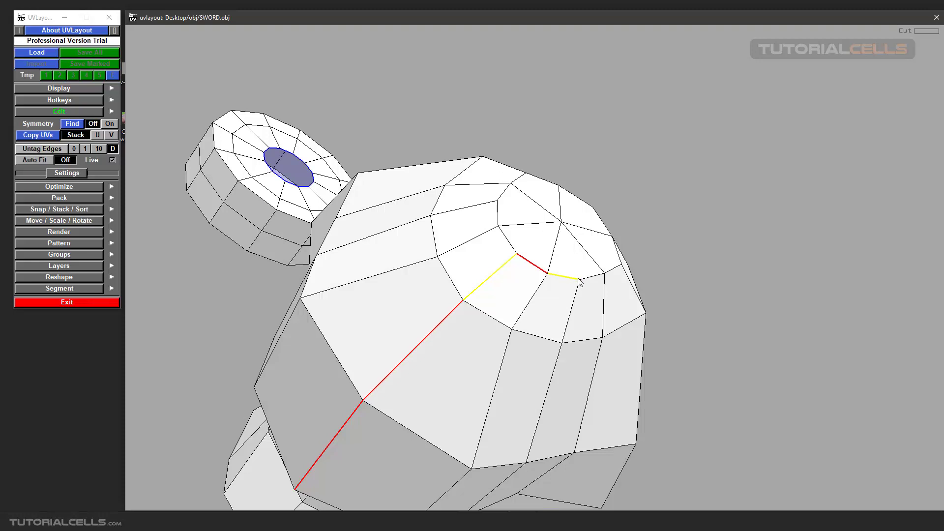
Remove all cut tags from the domed piece's edges
{"action": "key", "text": "w"}
{"action": "key", "text": "w"}
{"action": "key", "text": "w"}
{"action": "key", "text": "w"}
{"action": "key", "text": "w"}
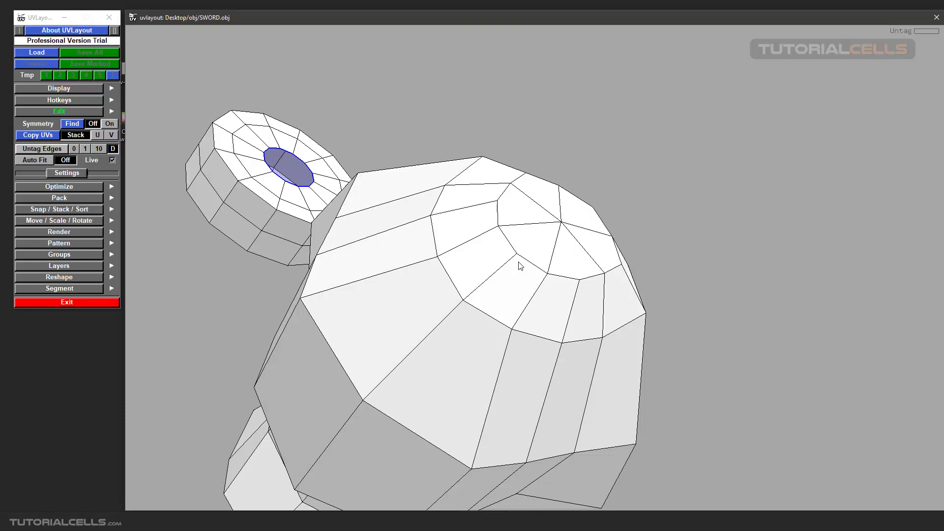
Set the Untag Edges option to 0 and tag the four edges meeting at one vertex of the dome's outer ring
{"action": "left_click", "coordinate": [73, 149]}
{"action": "left_click_drag", "start_coordinate": [421, 392], "coordinate": [452, 364]}
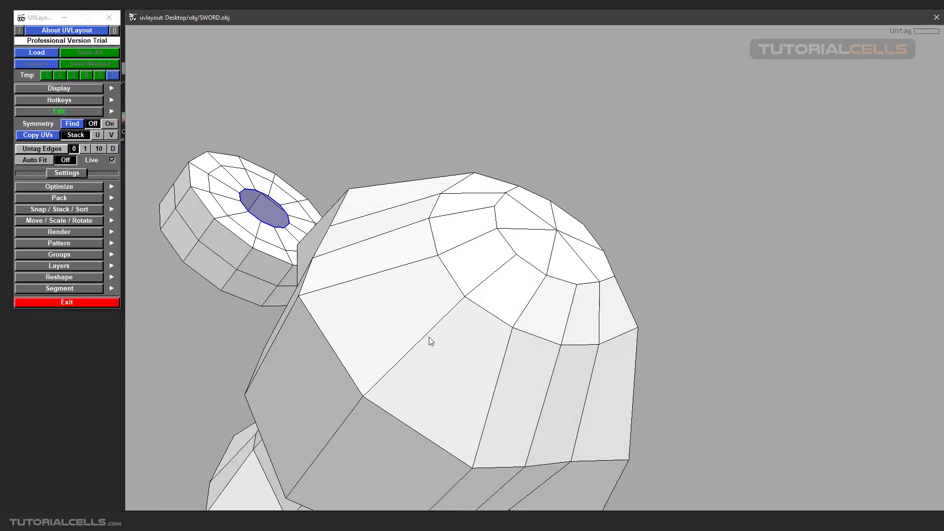
{"action": "key", "text": "c"}
{"action": "key", "text": "c"}
{"action": "key", "text": "c"}
{"action": "key", "text": "c"}
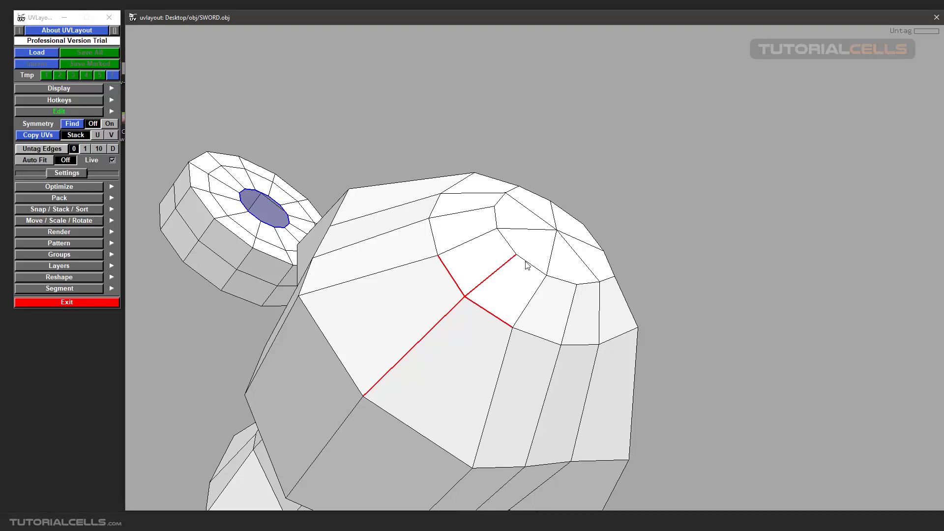
Tag the edges meeting at the neighbouring vertex of the dome's inner ring individually for cutting
{"action": "scroll", "coordinate": [527, 263], "scroll_direction": "up", "scroll_amount": 2}
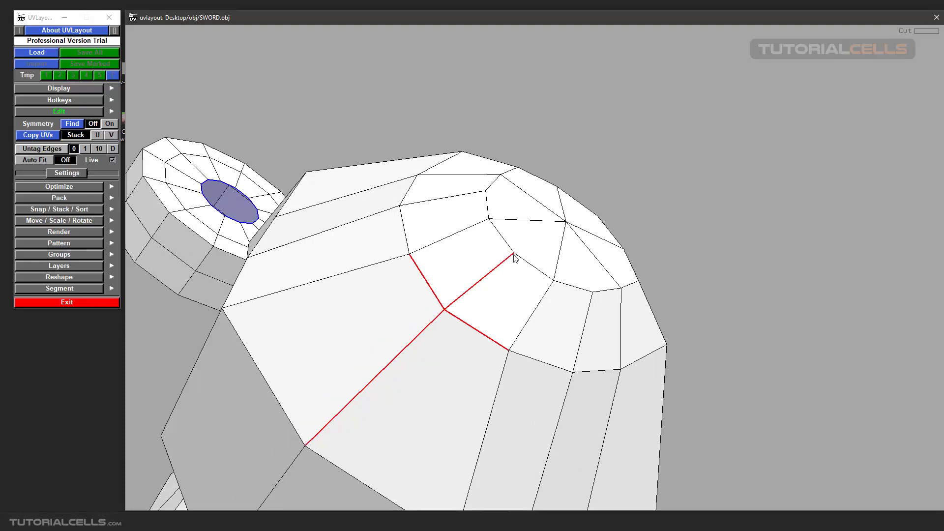
{"action": "key", "text": "c"}
{"action": "key", "text": "c"}
{"action": "key", "text": "c"}
{"action": "key", "text": "c"}
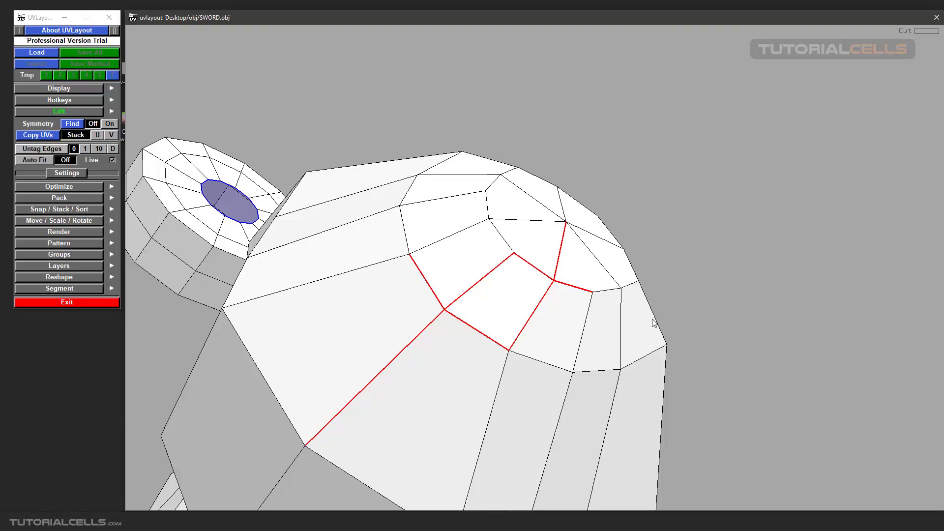
Untag every individually tagged edge around the dome's inner and outer rings
{"action": "key", "text": "w"}
{"action": "key", "text": "w"}
{"action": "key", "text": "w"}
{"action": "key", "text": "w"}
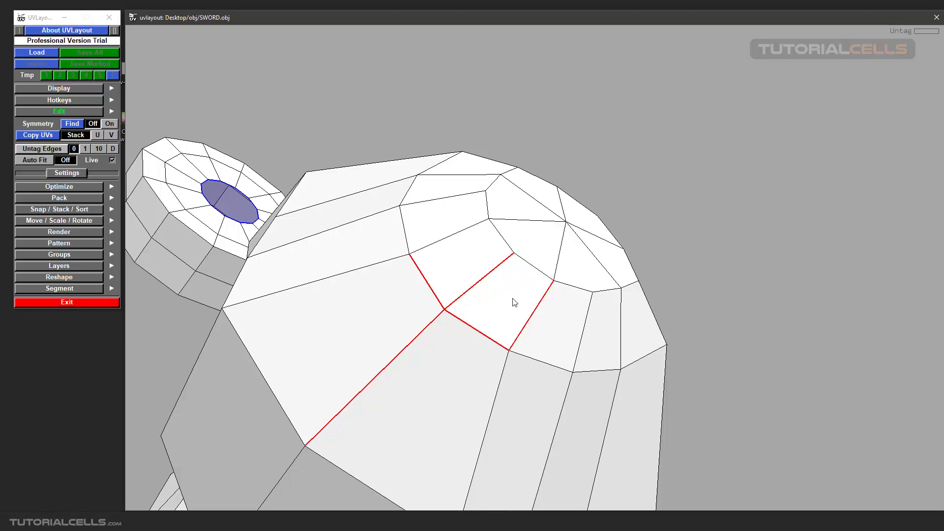
{"action": "key", "text": "w"}
{"action": "key", "text": "w"}
{"action": "key", "text": "w"}
{"action": "key", "text": "w"}
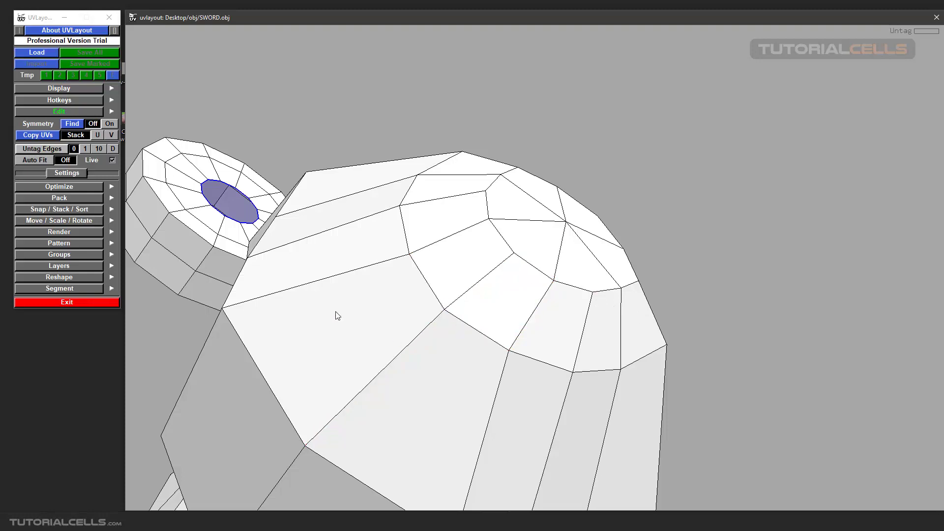
Set the Untag Edges option to 1 and tag a lengthwise edge on the dome for cutting
{"action": "left_click", "coordinate": [84, 148]}
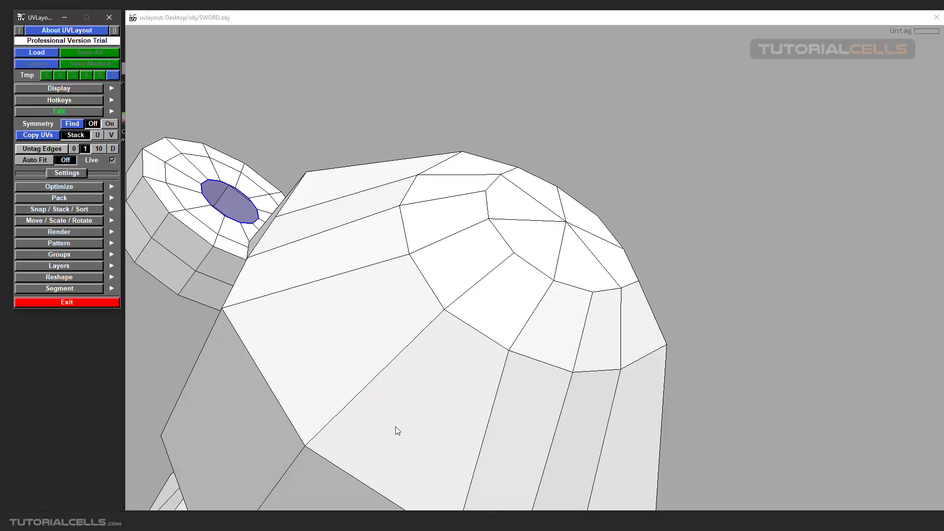
{"action": "left_click_drag", "start_coordinate": [397, 425], "coordinate": [462, 354]}
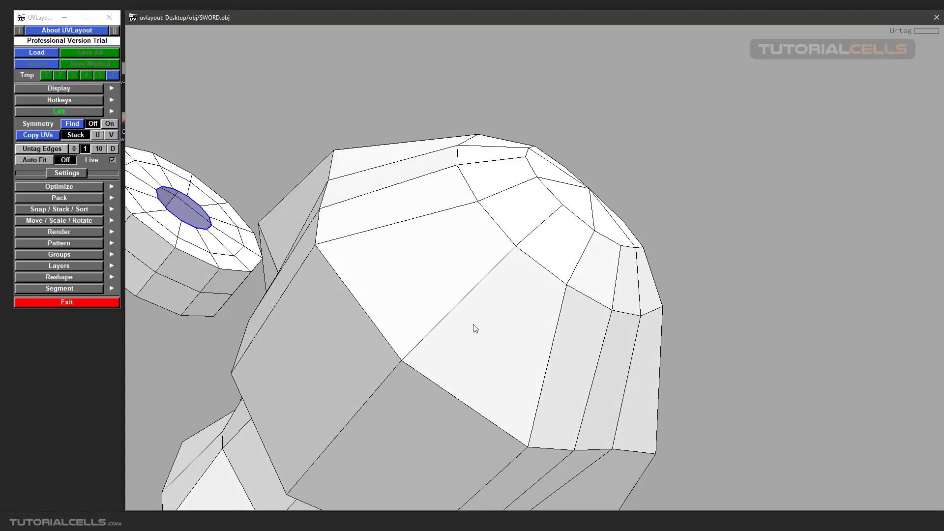
{"action": "key", "text": "c"}
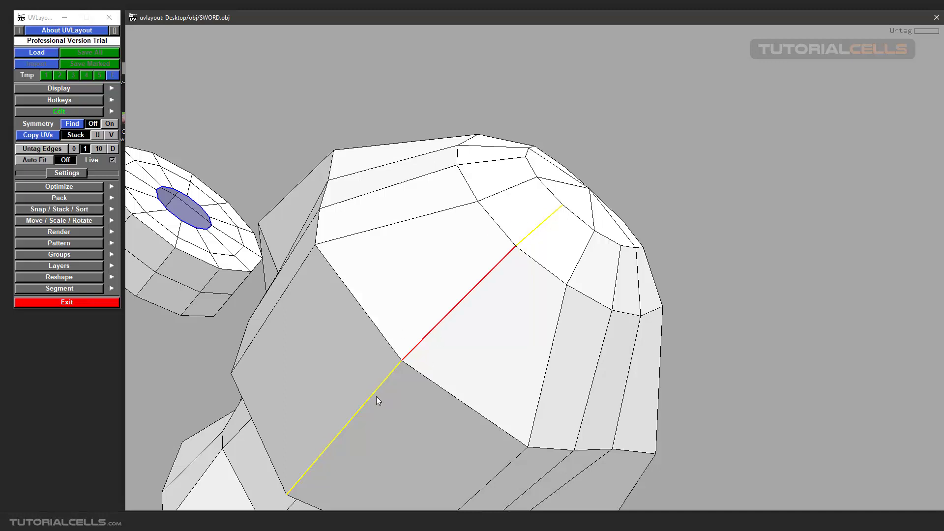
Set the Untag Edges option to 10 and tag a lengthwise edge on the domed piece's neck
{"action": "left_click", "coordinate": [100, 149]}
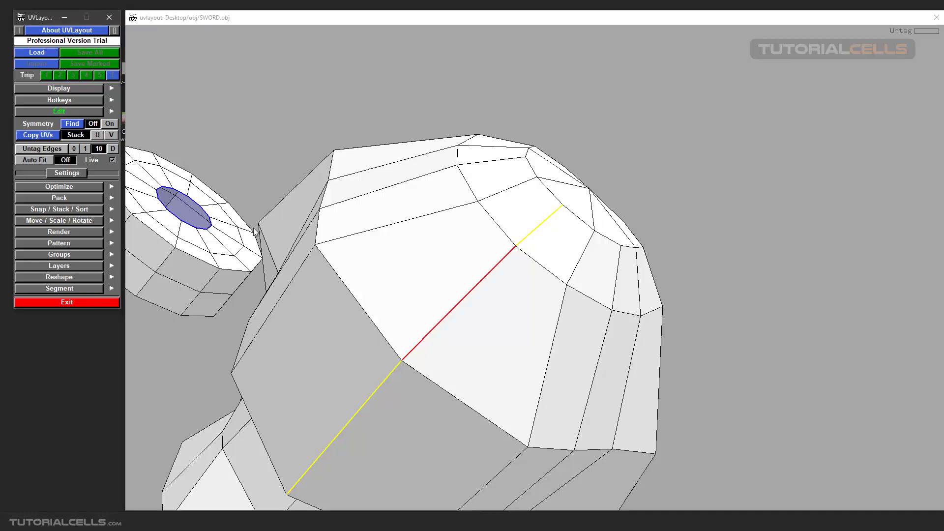
{"action": "left_click", "coordinate": [464, 298]}
{"action": "scroll", "coordinate": [463, 298], "scroll_direction": "down", "scroll_amount": 3}
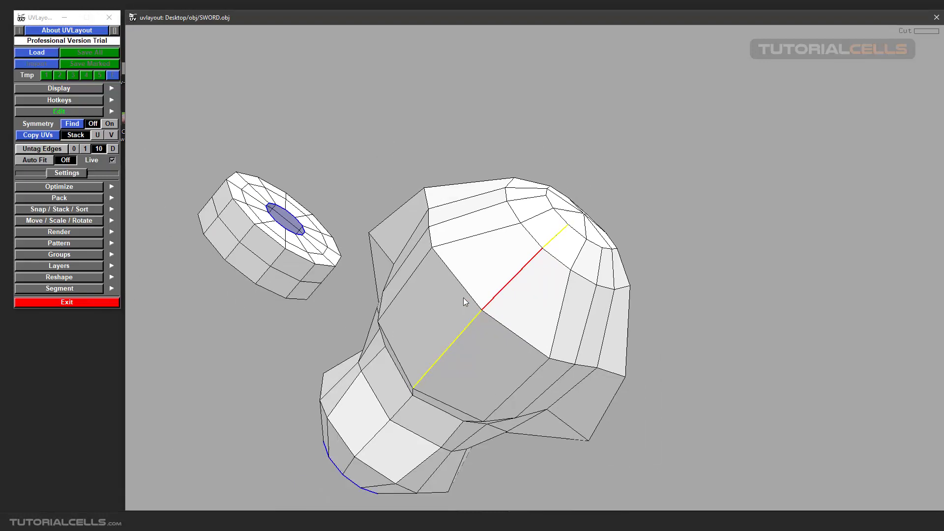
{"action": "left_click_drag", "start_coordinate": [433, 341], "coordinate": [407, 383]}
{"action": "key", "text": "c"}
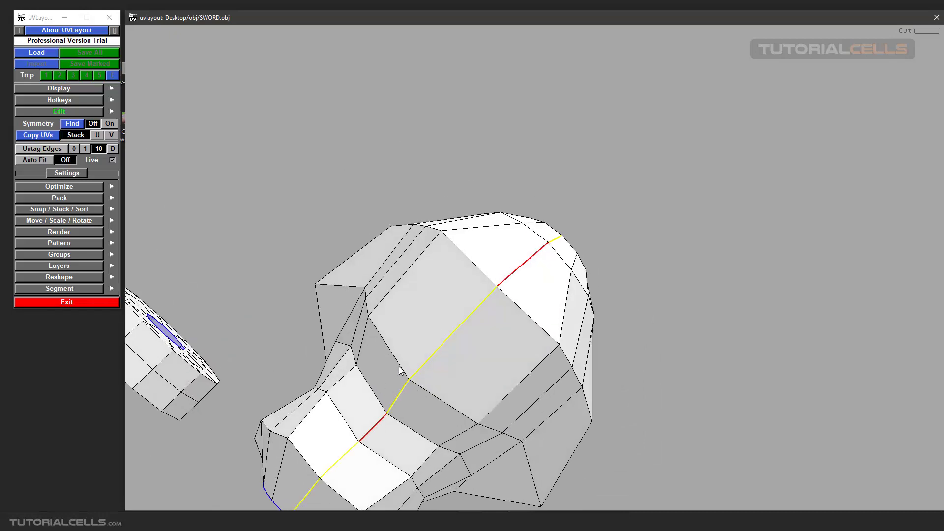
Tag the inner ring of edges around the dome's tip for cutting
{"action": "left_click_drag", "start_coordinate": [278, 447], "coordinate": [508, 301]}
{"action": "scroll", "coordinate": [503, 297], "scroll_direction": "up", "scroll_amount": 2}
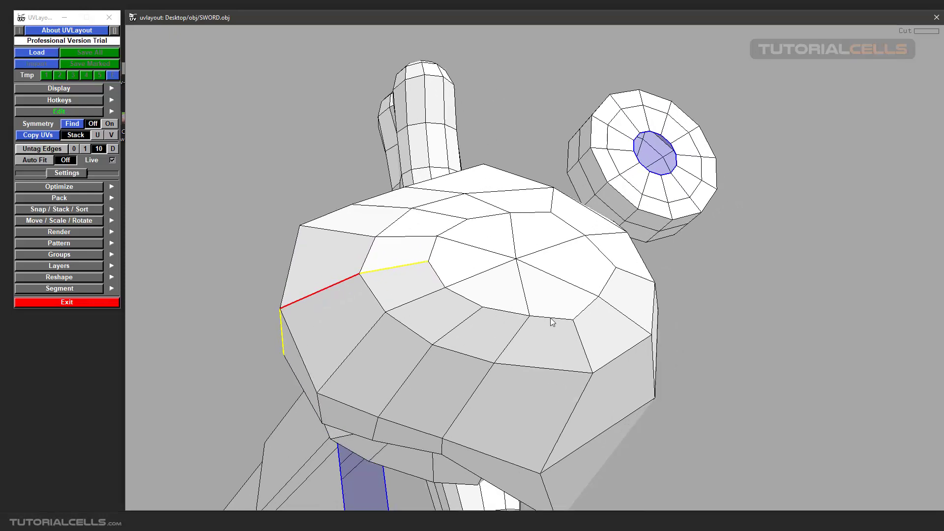
{"action": "key", "text": "c"}
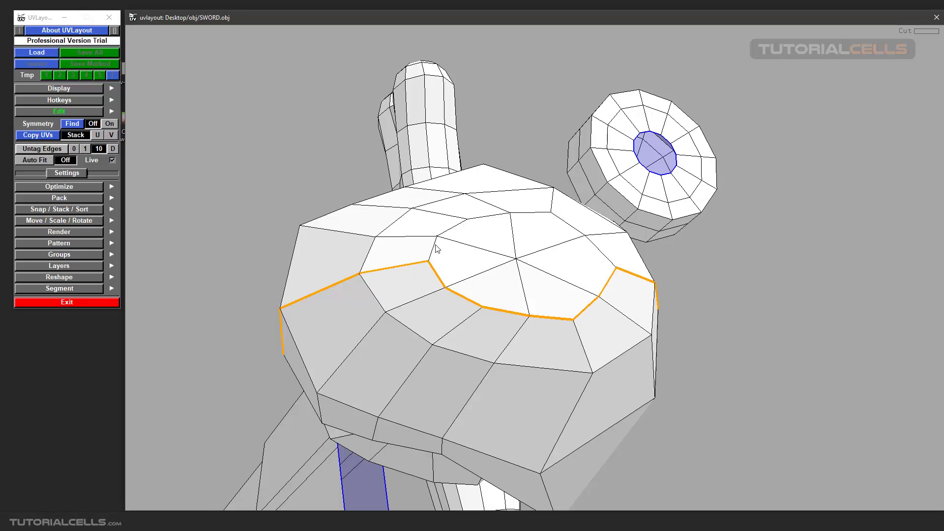
{"action": "key", "text": "c"}
Undo the latest cut tags and clear the remaining ones from the domed piece
{"action": "right_click_drag", "start_coordinate": [475, 242], "coordinate": [476, 267]}
{"action": "left_click_drag", "start_coordinate": [476, 267], "coordinate": [487, 283]}
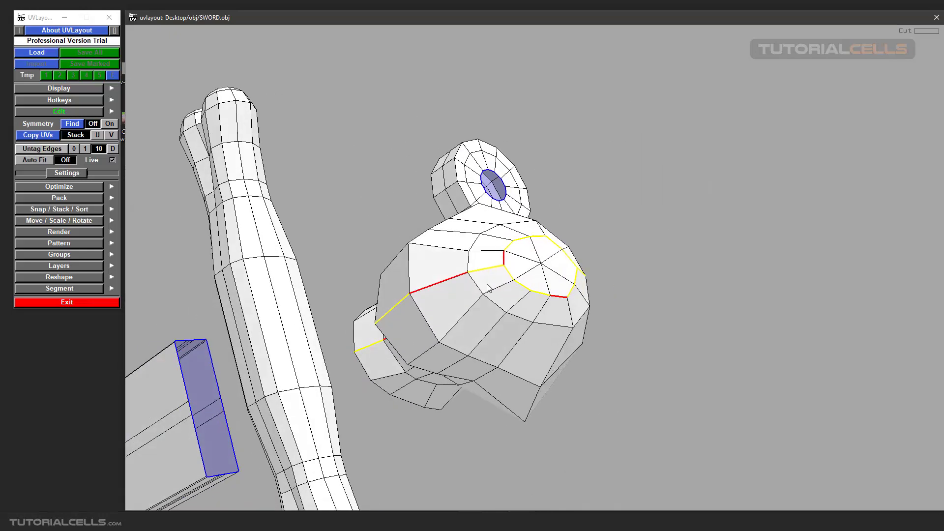
{"action": "key", "text": "ctrl+z"}
{"action": "key", "text": "ctrl+z"}
{"action": "key", "text": "w"}
{"action": "left_click_drag", "start_coordinate": [486, 287], "coordinate": [460, 295]}
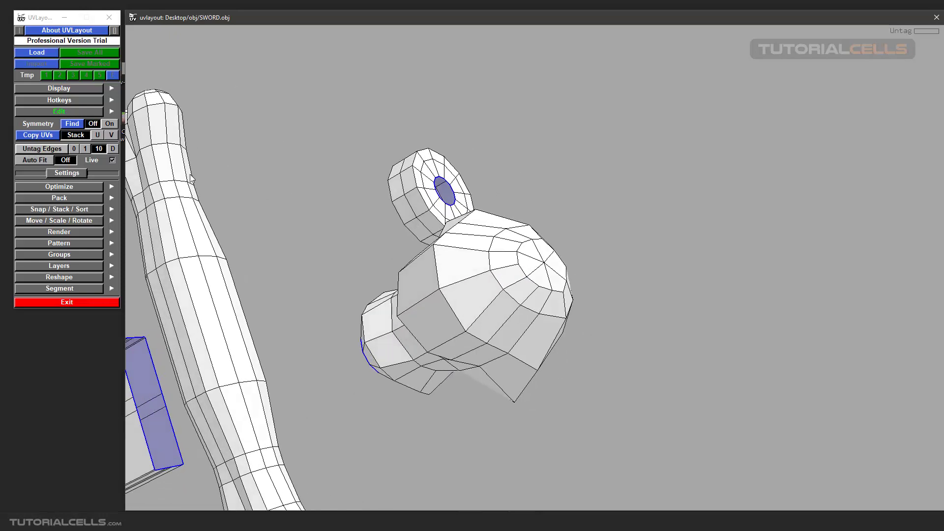
Set the Untag Edges option to D and tag a lengthwise seam along the domed piece's neck and side
{"action": "left_click", "coordinate": [114, 150]}
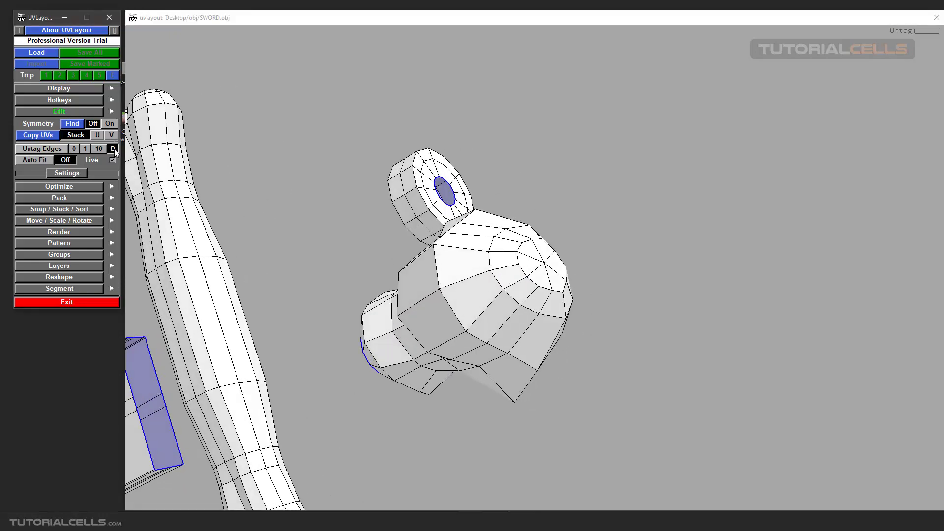
{"action": "scroll", "coordinate": [475, 319], "scroll_direction": "up", "scroll_amount": 2}
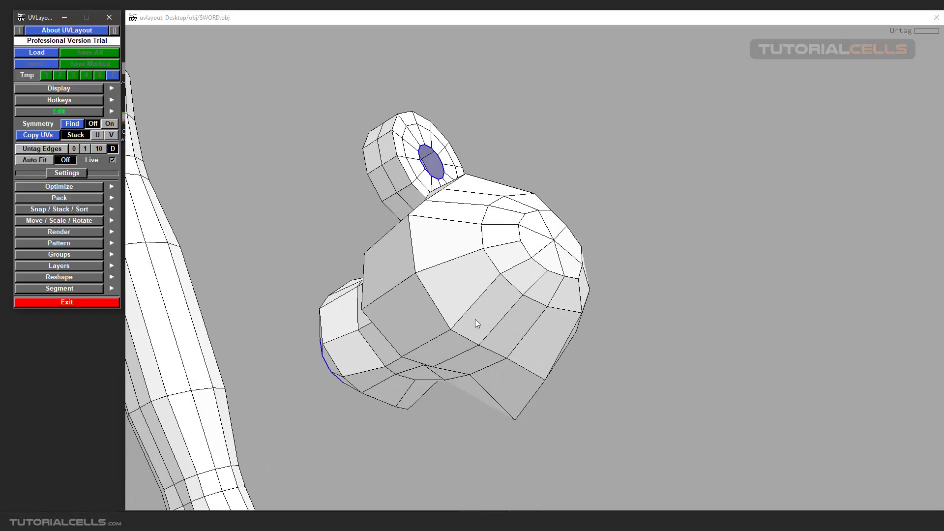
{"action": "left_click_drag", "start_coordinate": [475, 319], "coordinate": [375, 331]}
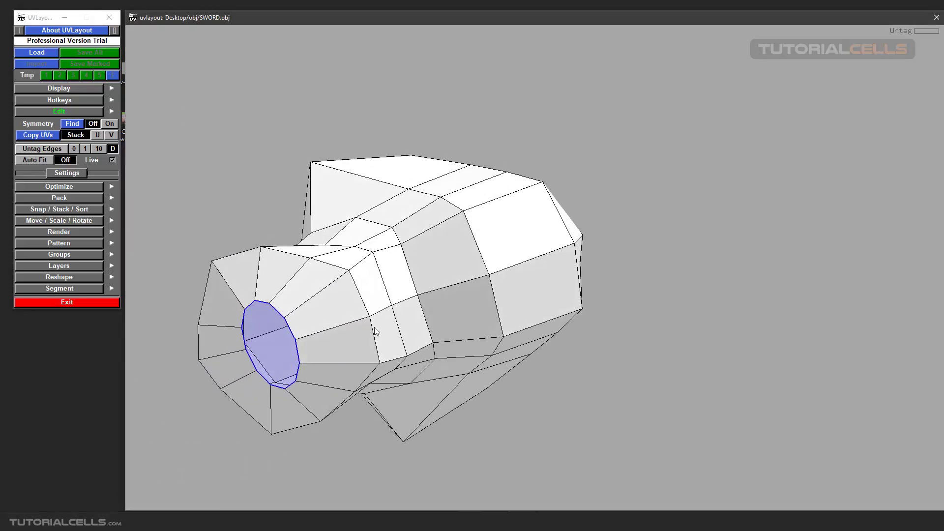
{"action": "left_click_drag", "start_coordinate": [433, 305], "coordinate": [410, 314]}
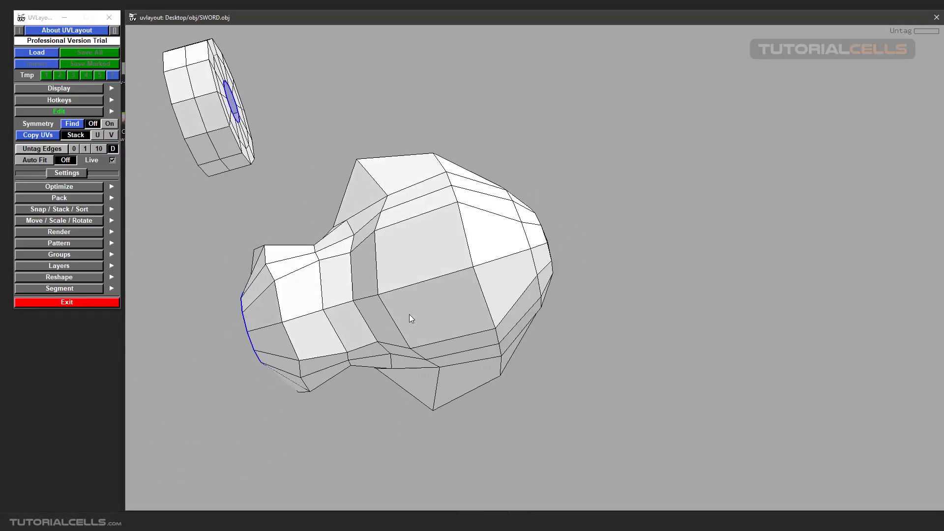
{"action": "left_click_drag", "start_coordinate": [560, 233], "coordinate": [513, 236]}
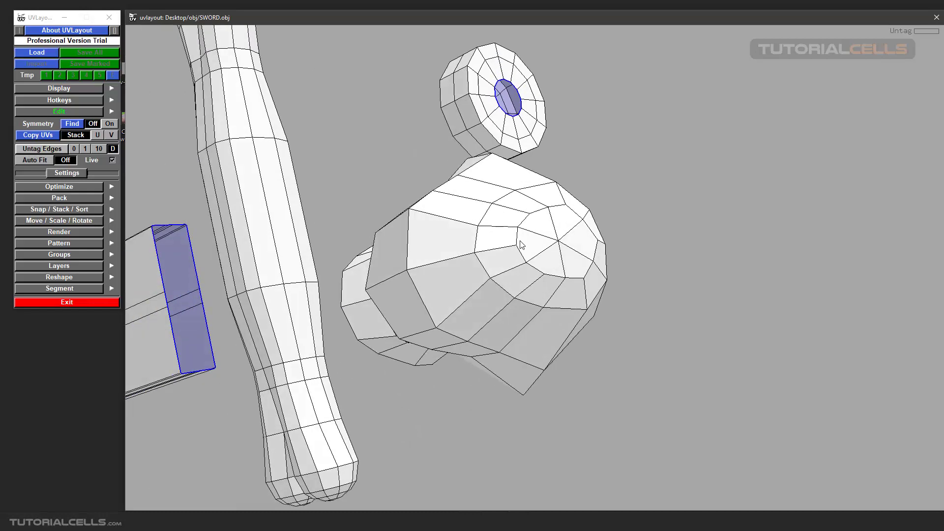
{"action": "right_click_drag", "start_coordinate": [509, 245], "coordinate": [546, 245]}
{"action": "left_click_drag", "start_coordinate": [545, 245], "coordinate": [595, 245]}
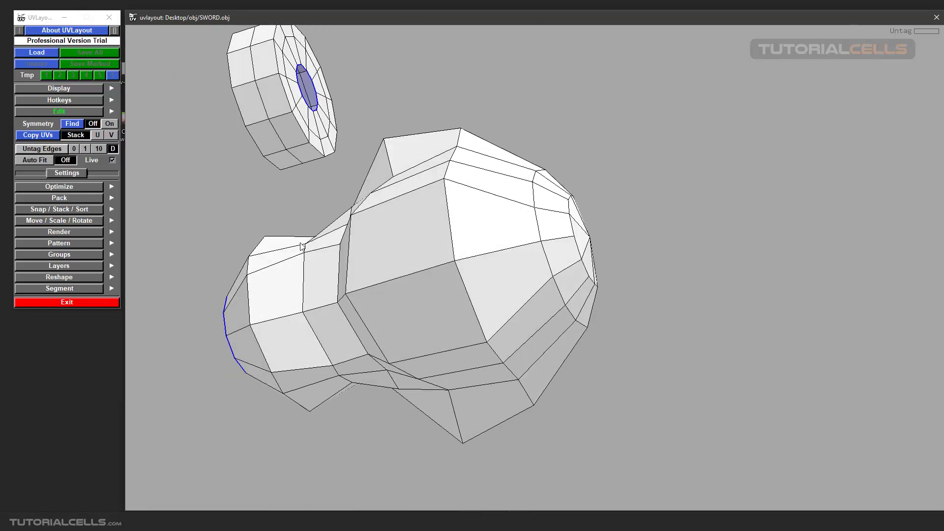
{"action": "left_click_drag", "start_coordinate": [309, 285], "coordinate": [344, 279]}
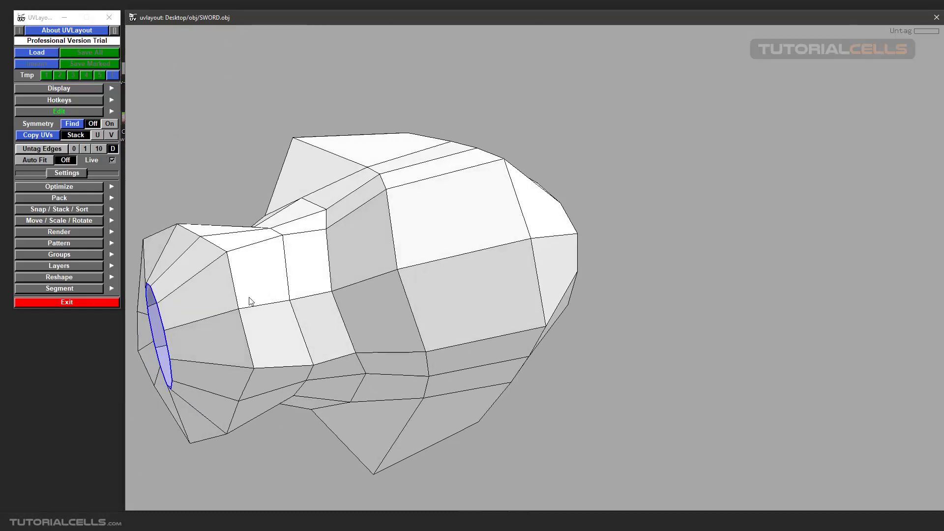
{"action": "key", "text": "c"}
{"action": "key", "text": "c"}
{"action": "key", "text": "c"}
{"action": "key", "text": "c"}
Tag a partial ring of edges around the dome's cap for cutting, extending both ways from the end of the lengthwise seam
{"action": "left_click_drag", "start_coordinate": [570, 245], "coordinate": [499, 252]}
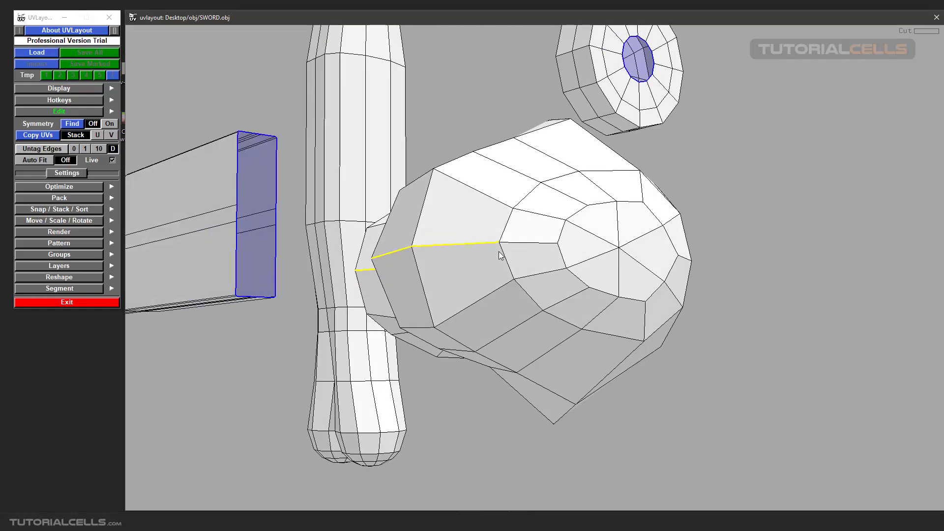
{"action": "right_click_drag", "start_coordinate": [499, 252], "coordinate": [497, 262]}
{"action": "left_click_drag", "start_coordinate": [496, 261], "coordinate": [482, 262]}
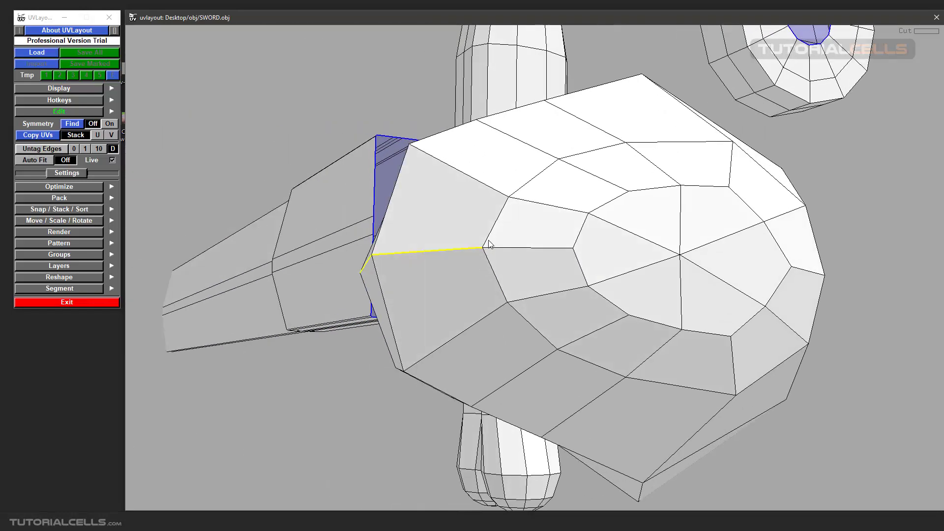
{"action": "key", "text": "c"}
{"action": "key", "text": "c"}
{"action": "key", "text": "c"}
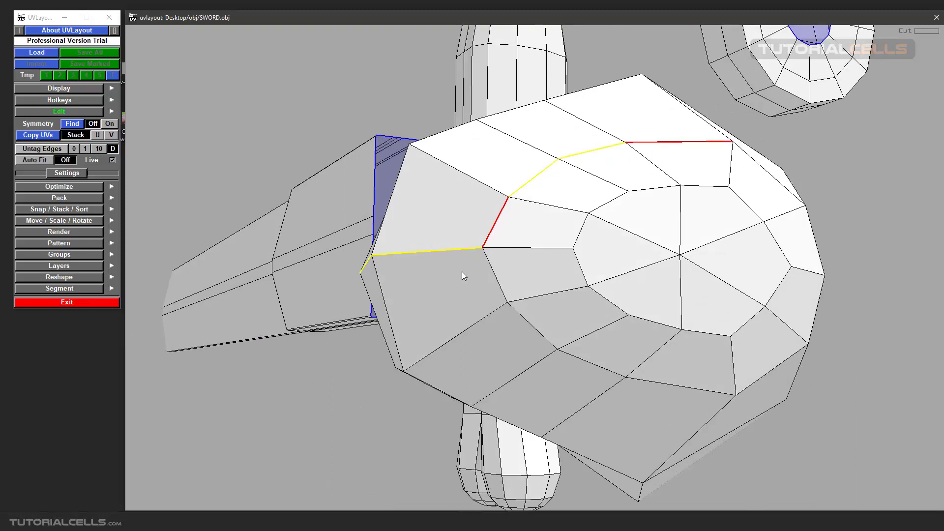
{"action": "key", "text": "c"}
{"action": "key", "text": "c"}
{"action": "left_click_drag", "start_coordinate": [671, 386], "coordinate": [502, 280]}
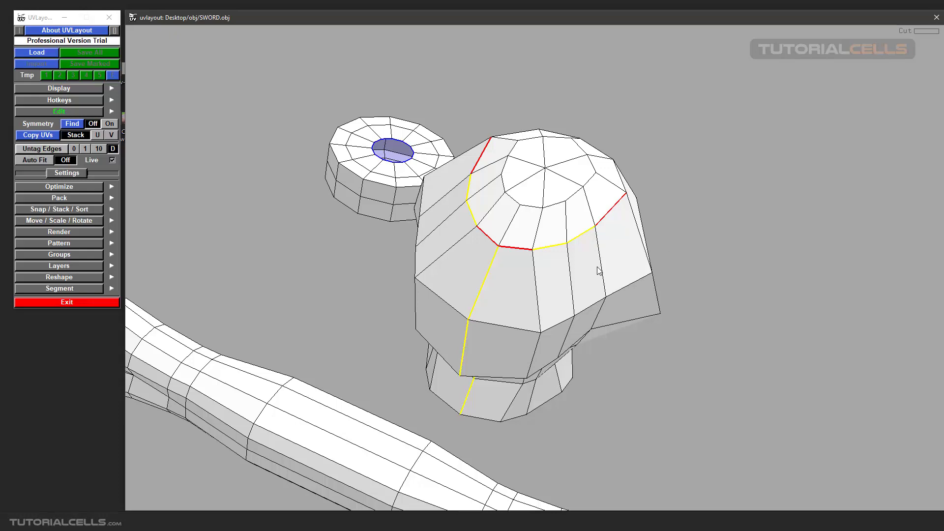
Open the domed piece along its tagged seams and drop it into the UV view
{"action": "key", "text": "Return"}
{"action": "scroll", "coordinate": [541, 255], "scroll_direction": "up", "scroll_amount": 3}
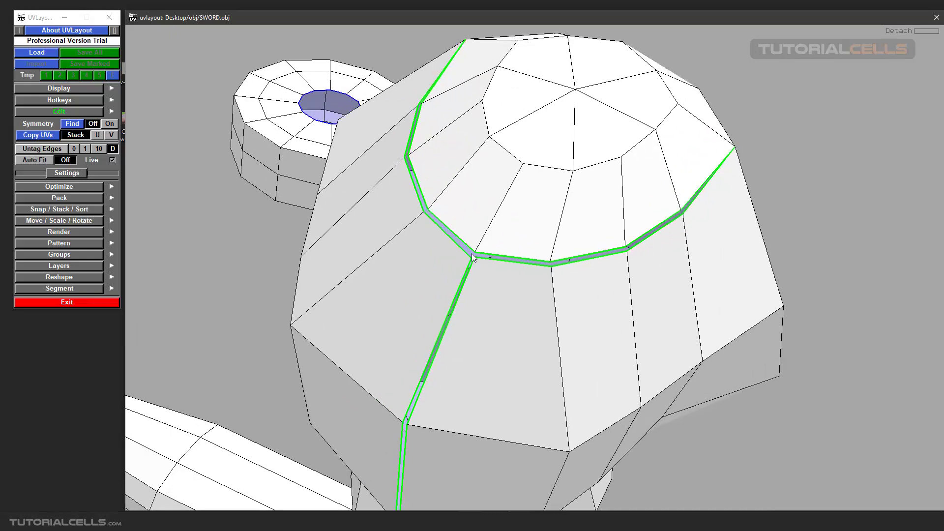
{"action": "scroll", "coordinate": [579, 226], "scroll_direction": "down", "scroll_amount": 5}
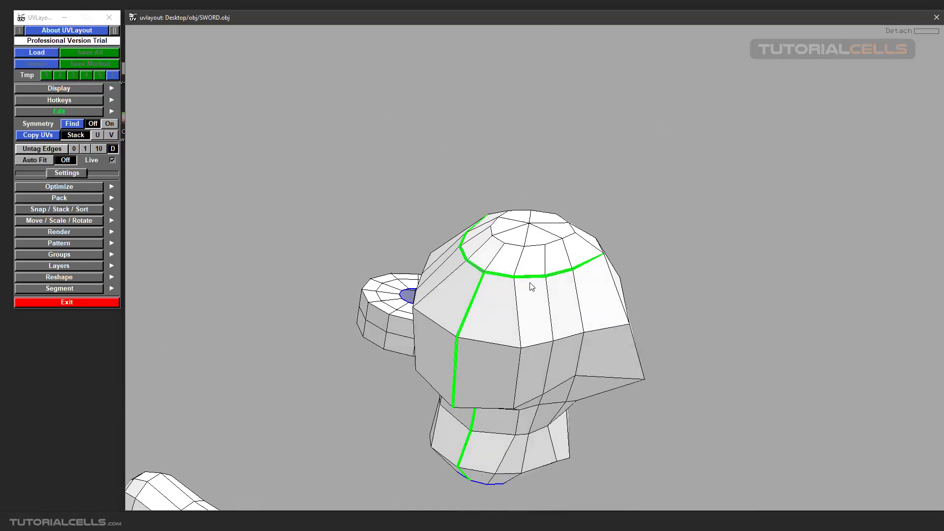
{"action": "left_click_drag", "start_coordinate": [531, 287], "coordinate": [531, 302]}
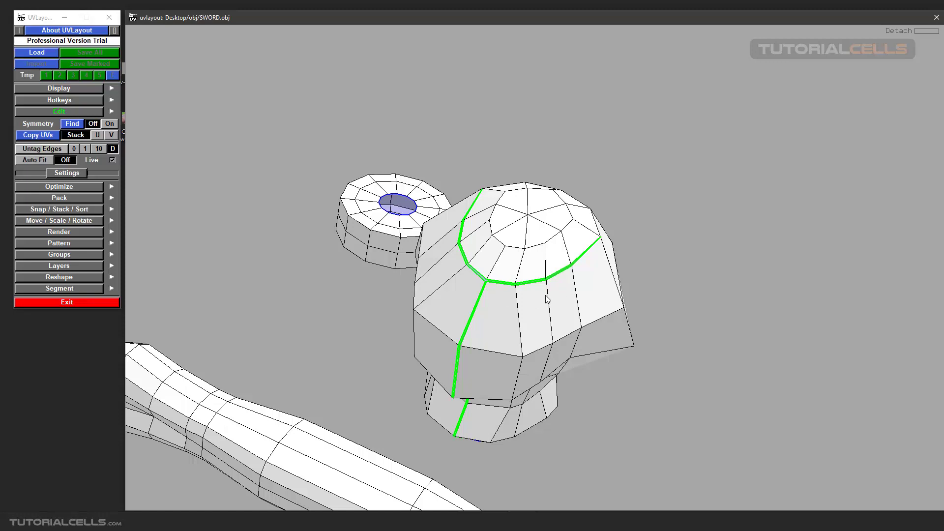
{"action": "key", "text": "d"}
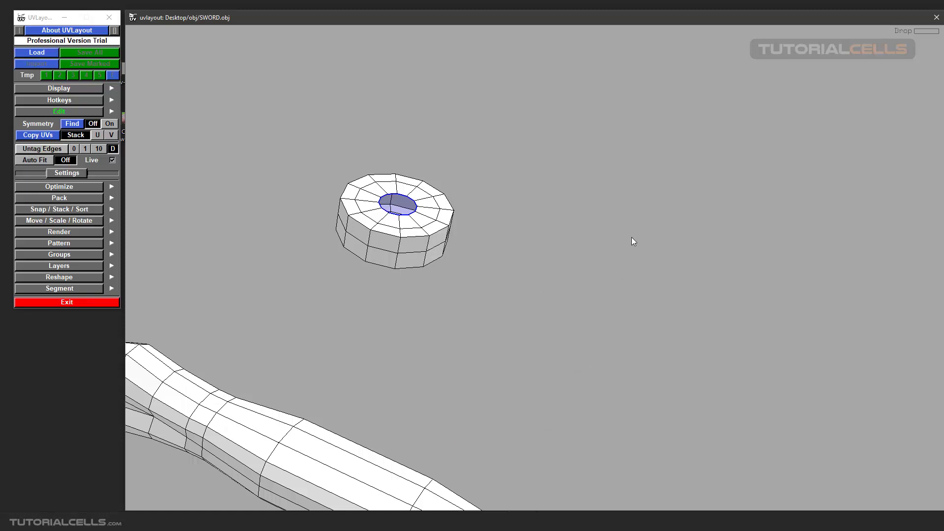
{"action": "key", "text": "1"}
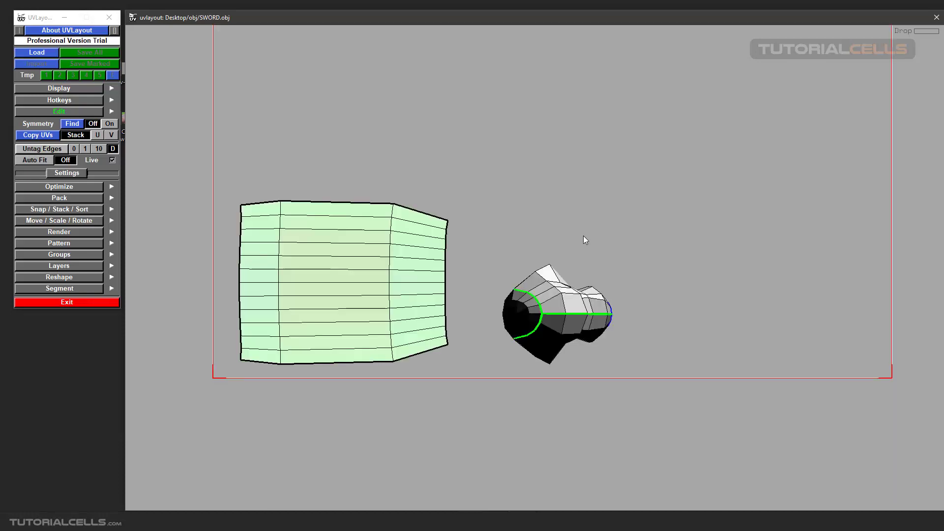
Flatten the dropped domed shell in the UV view until its cap and side unfold without overlapping
{"action": "right_click_drag", "start_coordinate": [553, 362], "coordinate": [539, 289]}
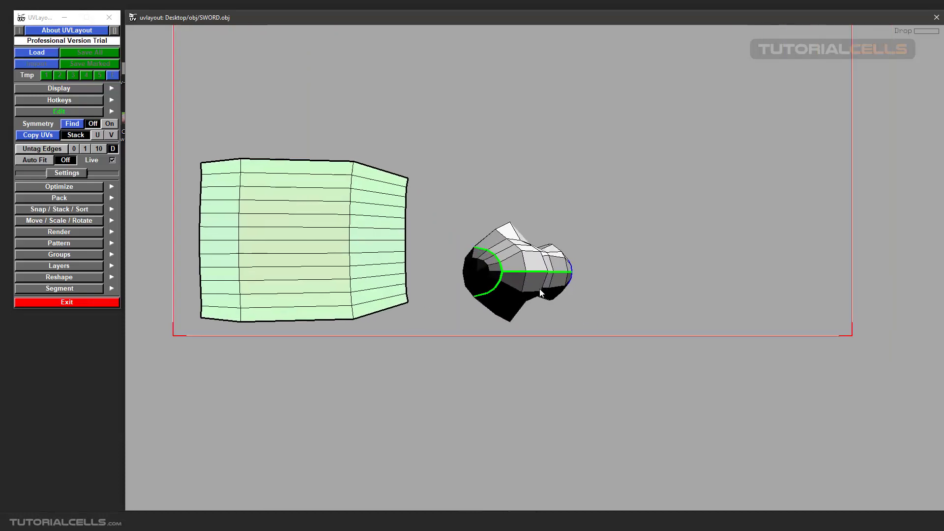
{"action": "middle_click_drag", "start_coordinate": [539, 289], "coordinate": [518, 320]}
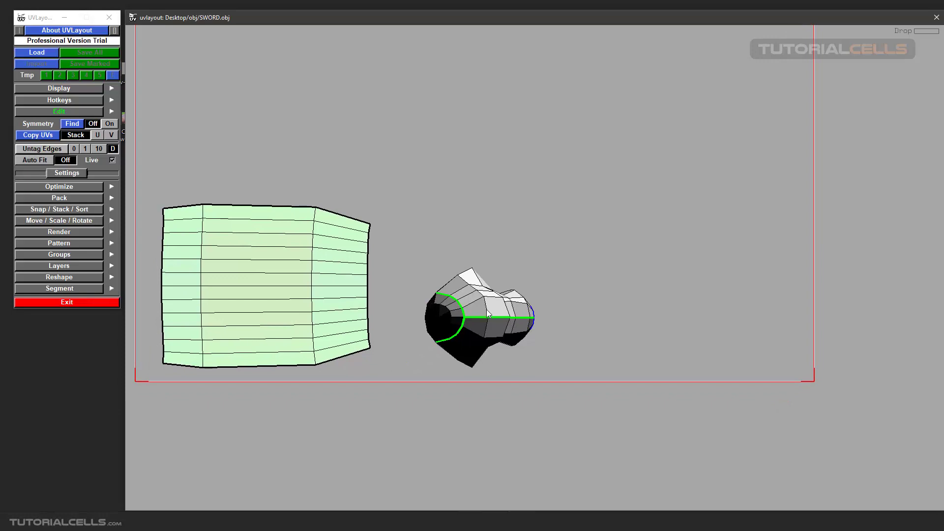
{"action": "key", "text": "f"}
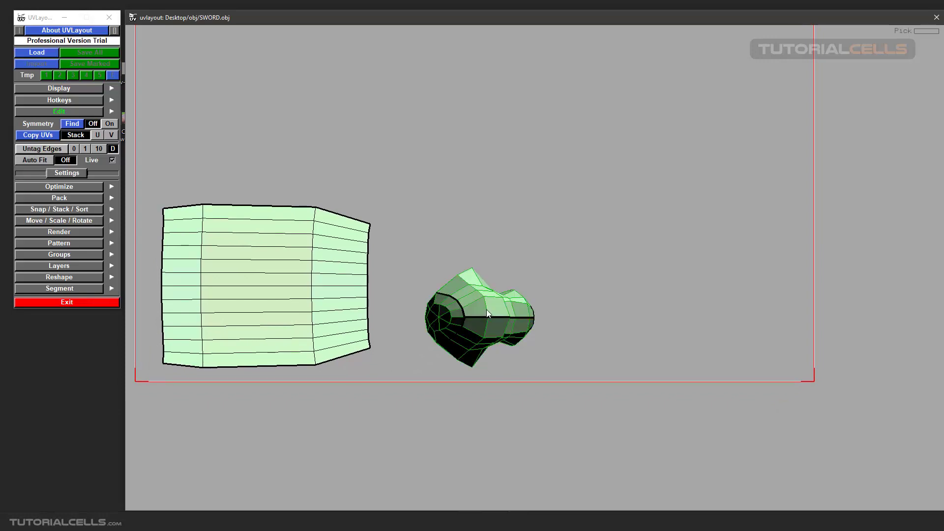
{"action": "key", "text": "f"}
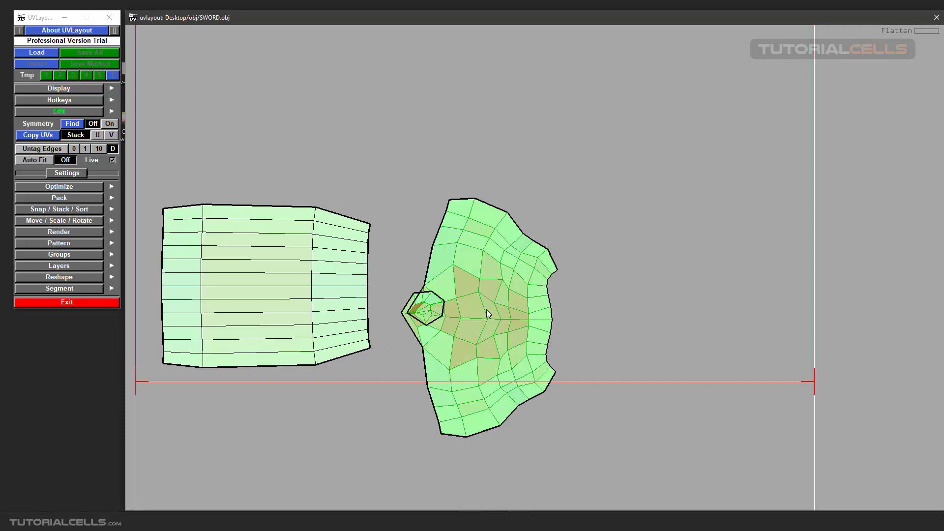
{"action": "right_click_drag", "start_coordinate": [474, 311], "coordinate": [445, 273]}
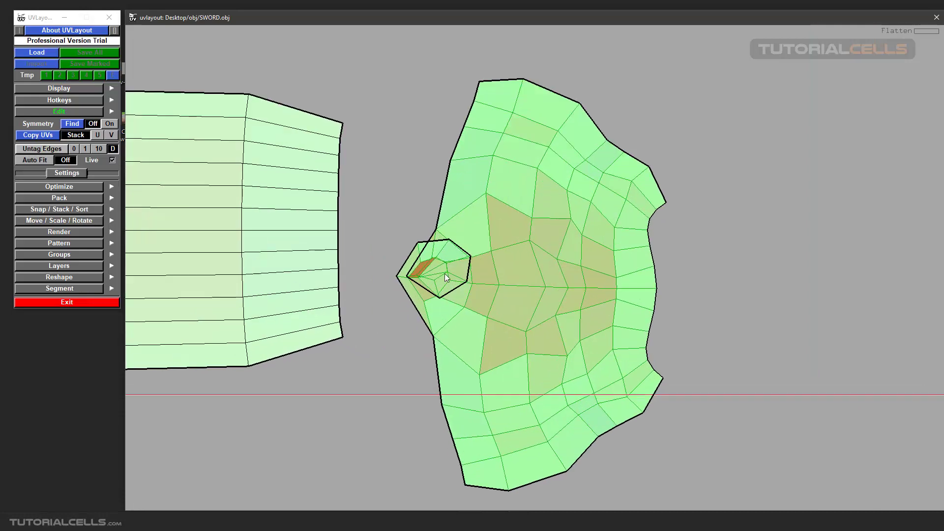
{"action": "scroll", "coordinate": [445, 272], "scroll_direction": "down", "scroll_amount": 5}
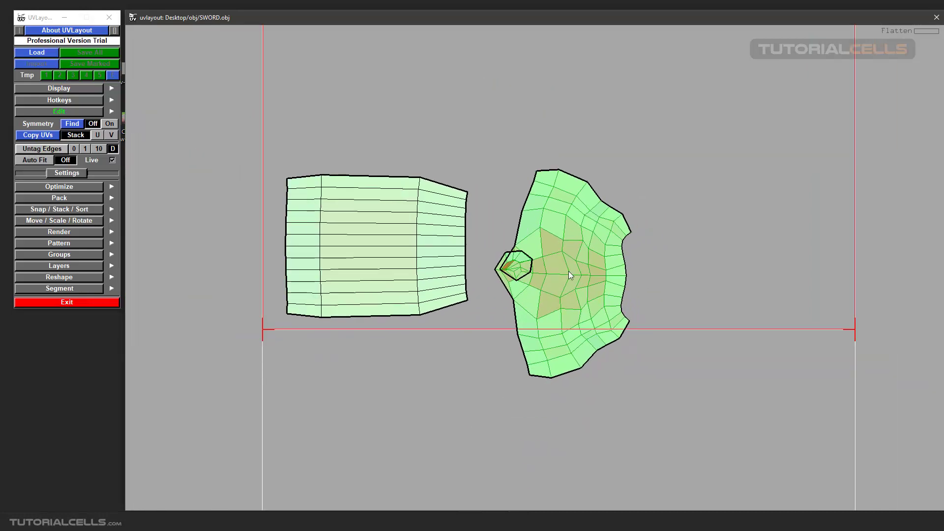
{"action": "middle_click_drag", "start_coordinate": [569, 271], "coordinate": [527, 285]}
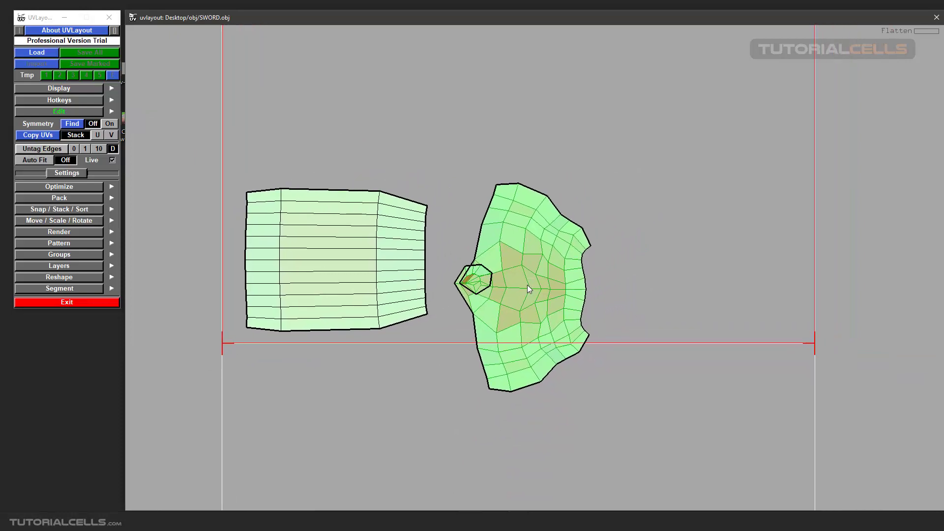
{"action": "key", "text": "f"}
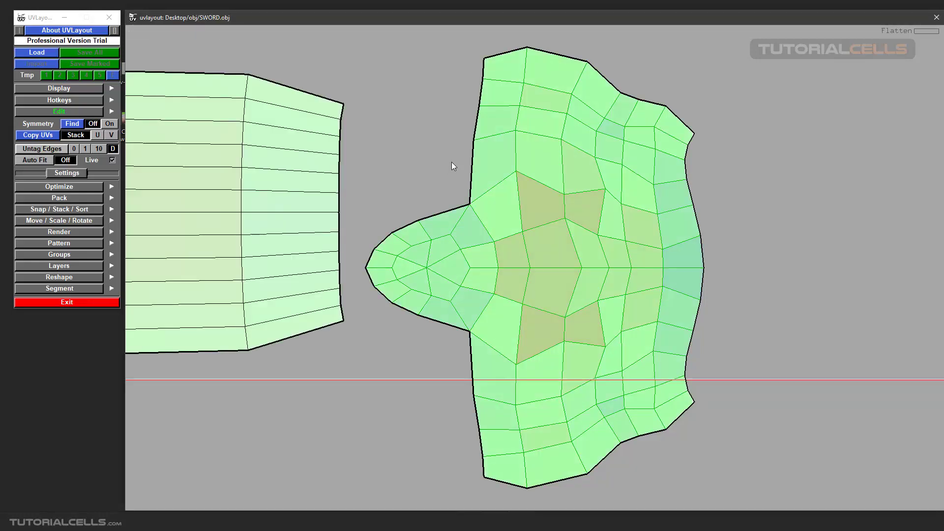
{"action": "scroll", "coordinate": [451, 162], "scroll_direction": "down", "scroll_amount": 4}
{"action": "mouse_move", "coordinate": [582, 268]}
{"action": "middle_mouse_down"}
{"action": "mouse_move", "coordinate": [533, 221]}
{"action": "mouse_move", "coordinate": [541, 224]}
{"action": "mouse_move", "coordinate": [551, 170]}
{"action": "middle_mouse_up"}
{"action": "scroll", "coordinate": [535, 240], "scroll_direction": "down", "scroll_amount": 2}
{"action": "key", "text": "f"}
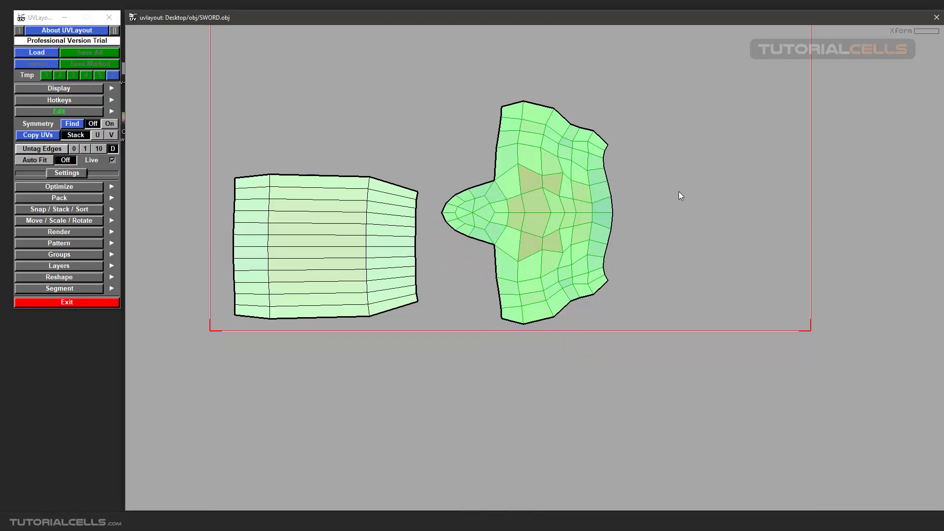
With Live fitting on, cut two short slits into the domed shell's neck border and one into each long side
{"action": "left_click", "coordinate": [677, 191]}
{"action": "scroll", "coordinate": [676, 191], "scroll_direction": "down", "scroll_amount": 3}
{"action": "scroll", "coordinate": [506, 255], "scroll_direction": "up", "scroll_amount": 3}
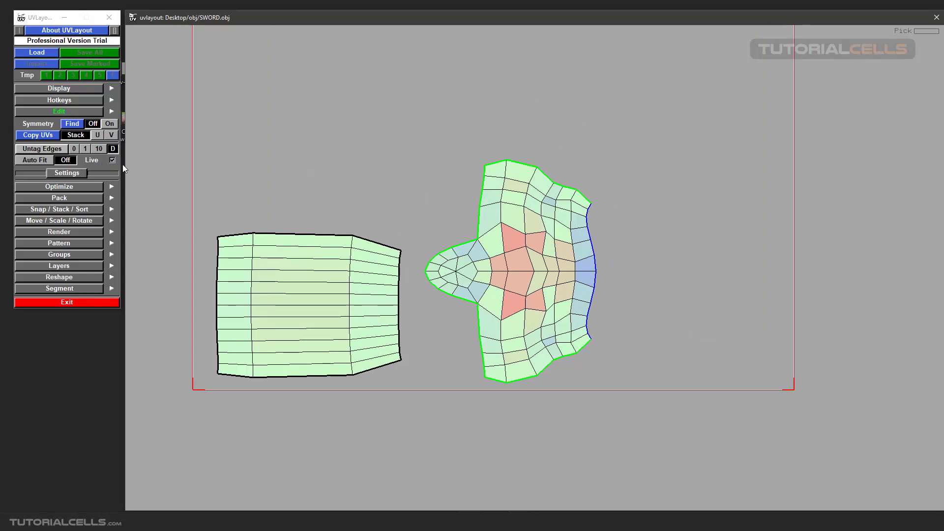
{"action": "scroll", "coordinate": [483, 240], "scroll_direction": "up", "scroll_amount": 1}
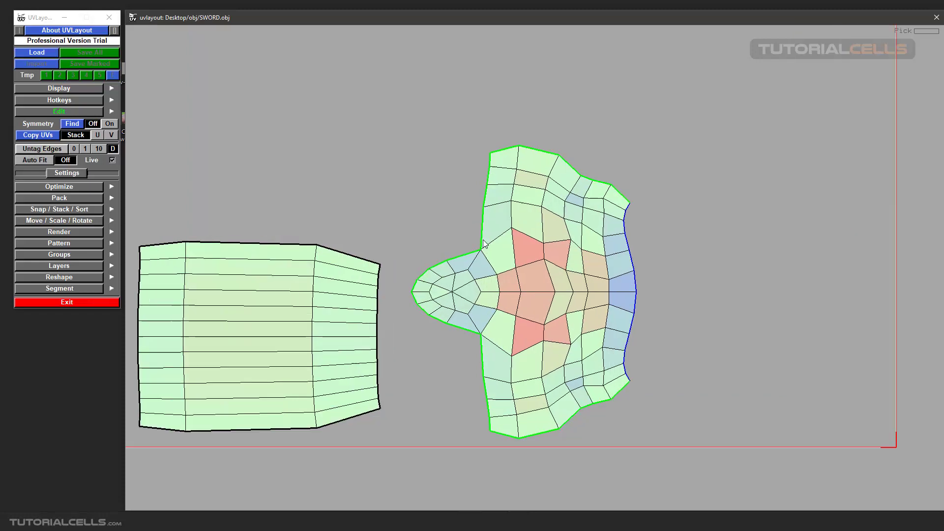
{"action": "scroll", "coordinate": [483, 240], "scroll_direction": "down", "scroll_amount": 1}
{"action": "scroll", "coordinate": [515, 289], "scroll_direction": "up", "scroll_amount": 3}
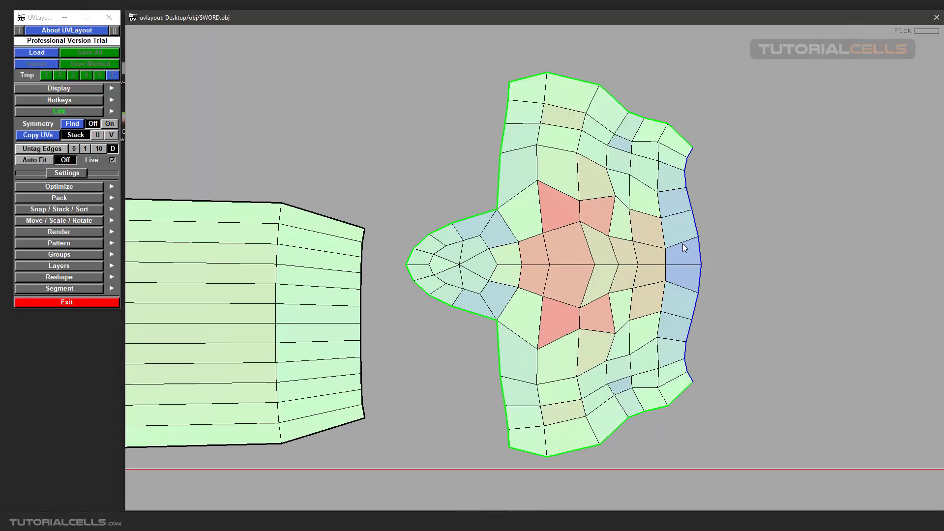
{"action": "key", "text": "f"}
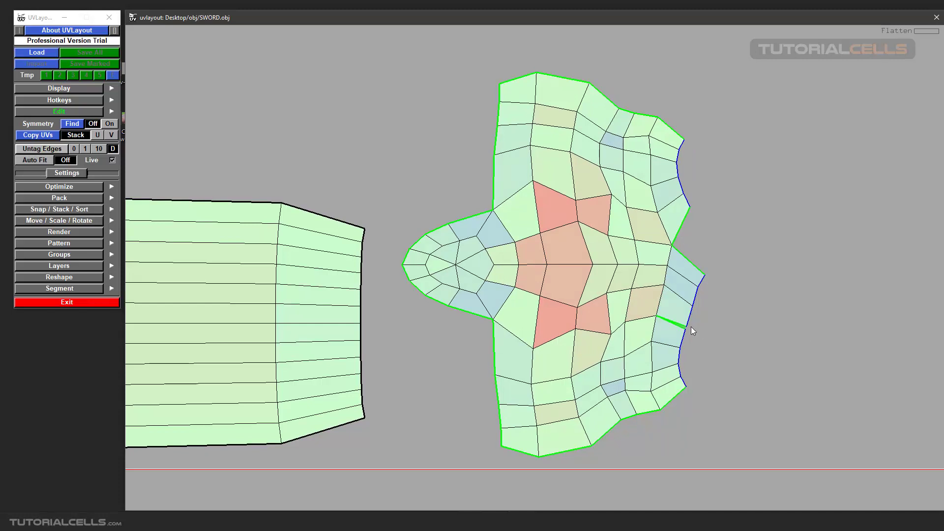
{"action": "key", "text": "c"}
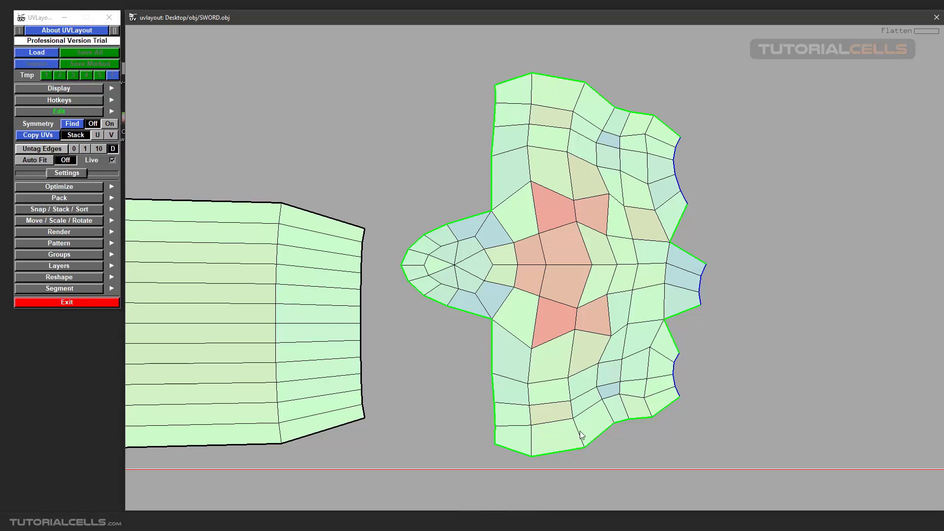
{"action": "key", "text": "c"}
{"action": "key", "text": "c"}
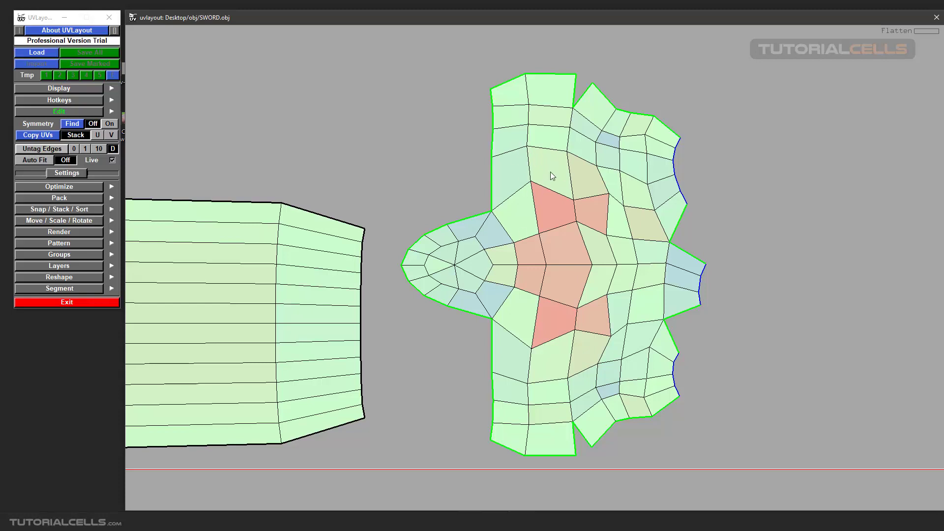
Turn off Live fitting and cut a short slit into each side of the domed shell's rounded cap
{"action": "left_click", "coordinate": [112, 160]}
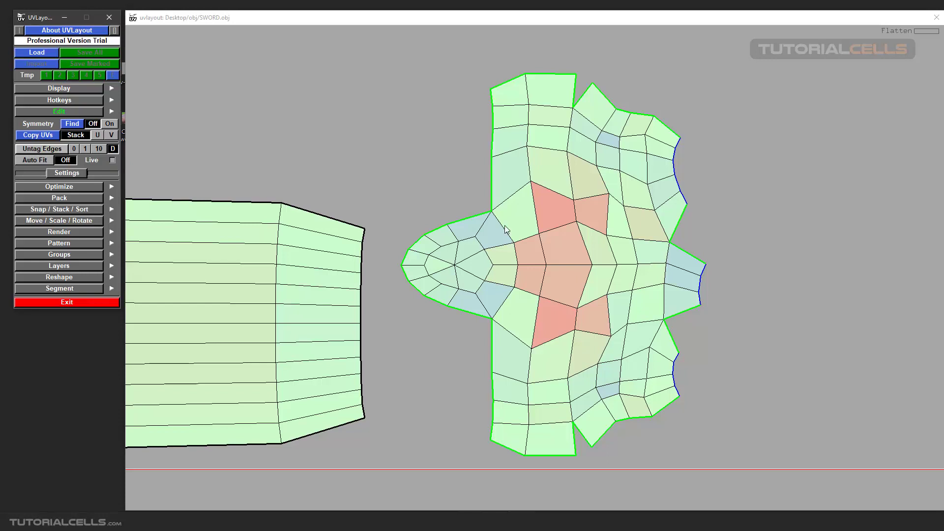
{"action": "key", "text": "c"}
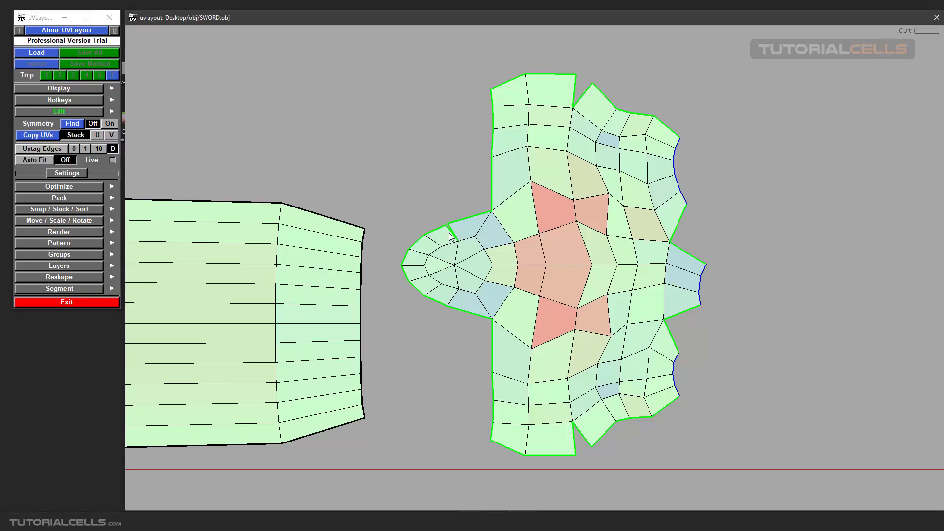
{"action": "key", "text": "c"}
Turn Live fitting back on and flatten the domed shell again so the cap slits spread open
{"action": "left_click", "coordinate": [112, 160]}
{"action": "key", "text": "f"}
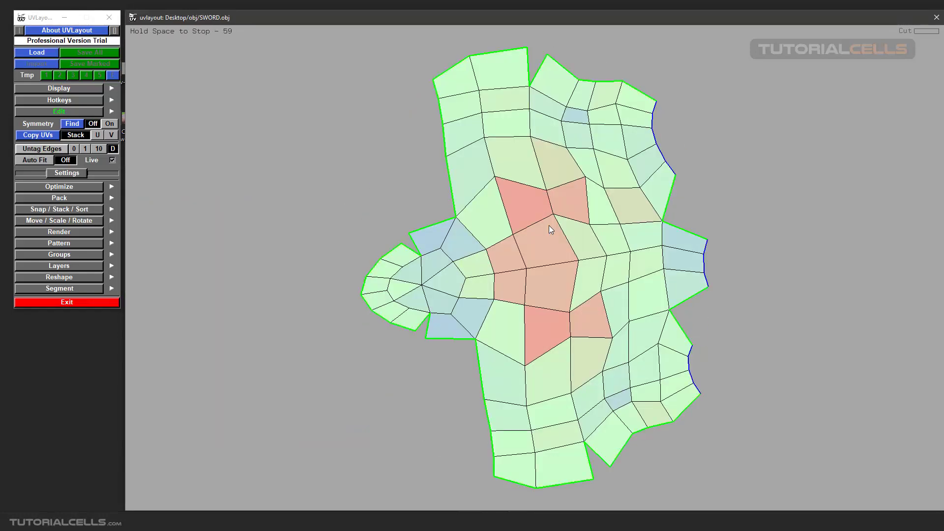
{"action": "key", "text": "space"}
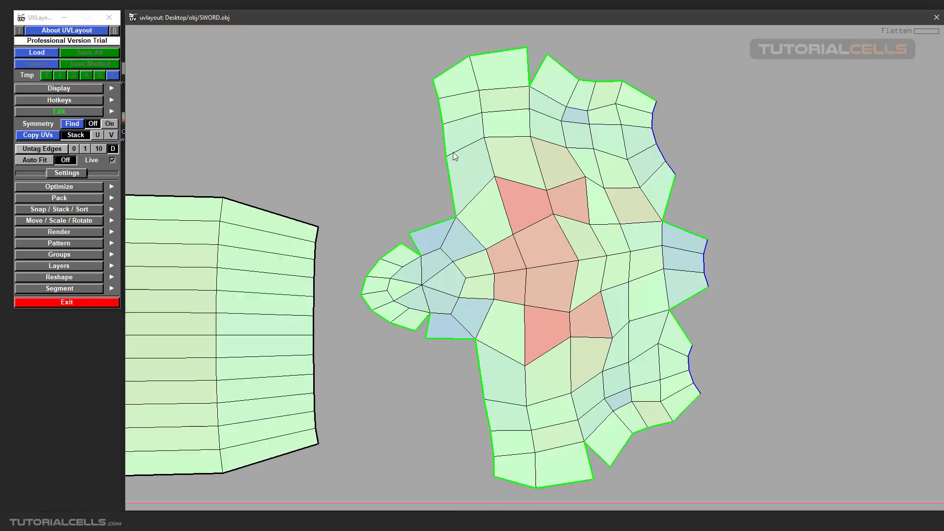
{"action": "scroll", "coordinate": [503, 170], "scroll_direction": "down", "scroll_amount": 4}
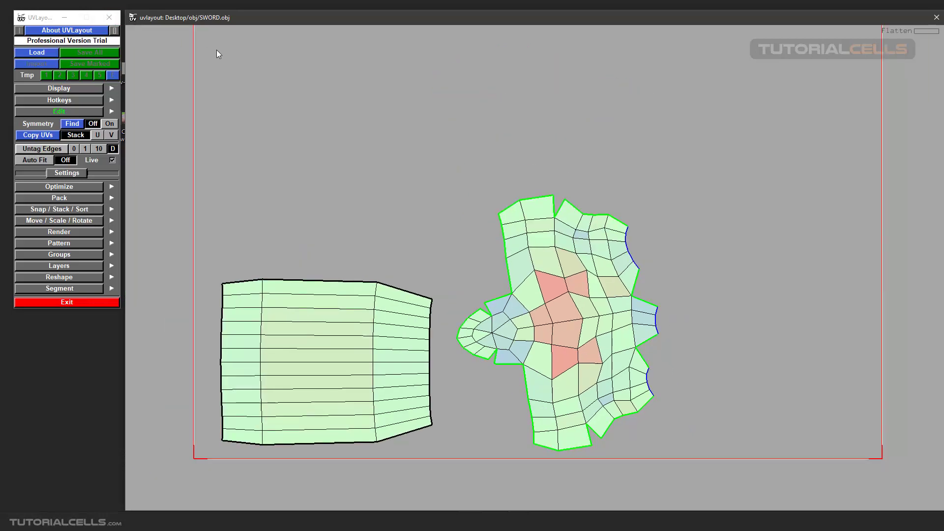
{"action": "middle_click_drag", "start_coordinate": [608, 298], "coordinate": [597, 248]}
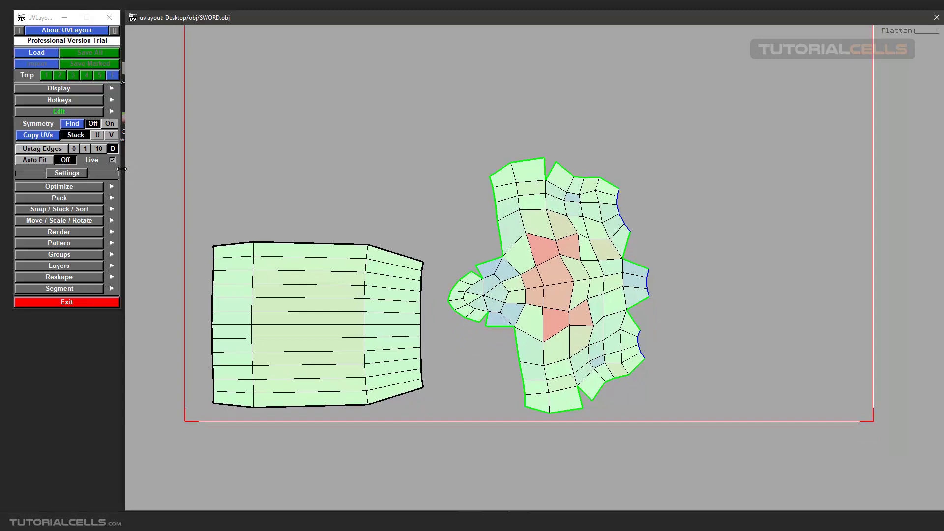